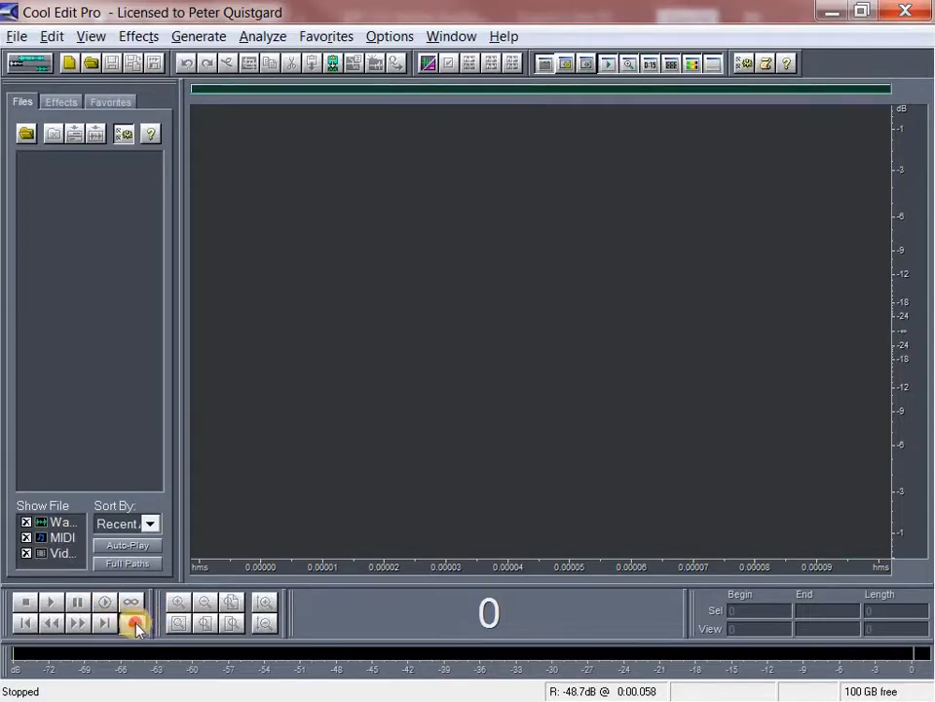
Create a new waveform at 44100 Hz, stereo, 16-bit, and start recording into it.
left_click_drag(0, 251, 252, 172)
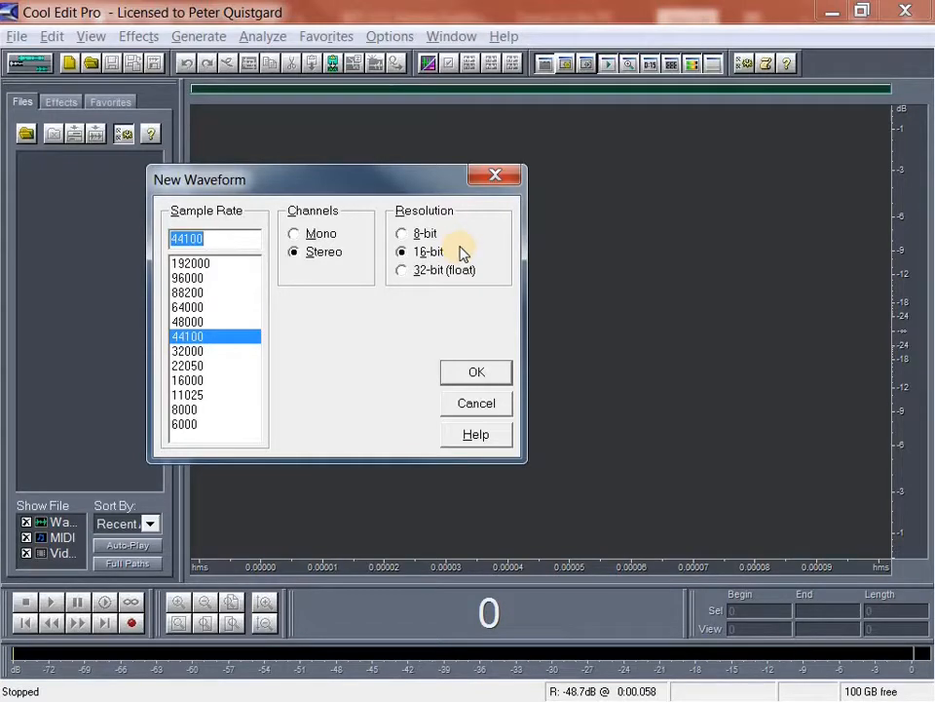
left_click(480, 373)
left_click(480, 372)
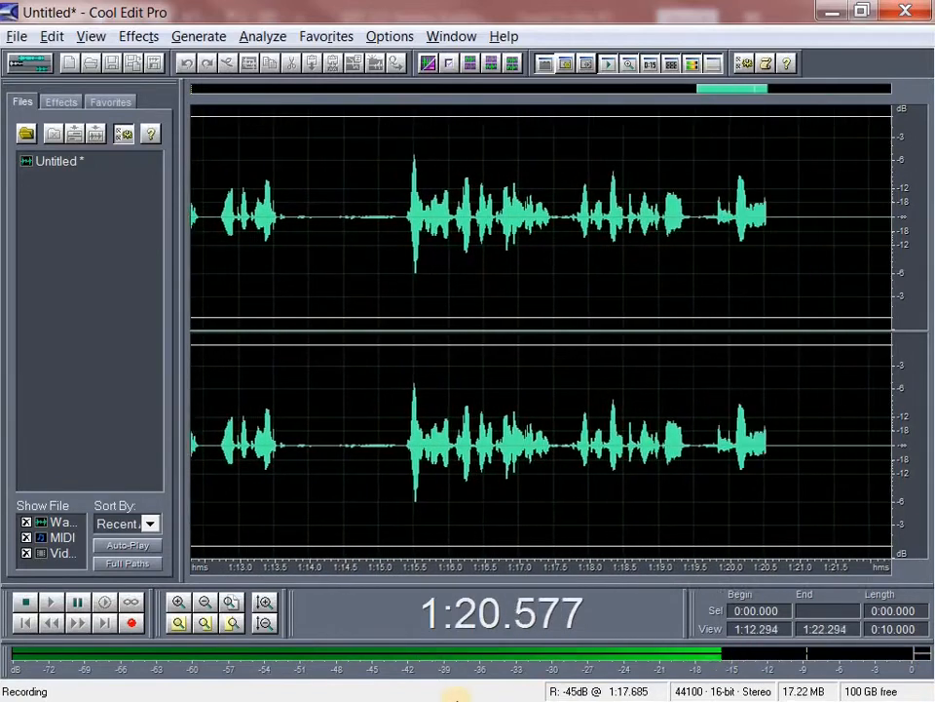
Stop and delete the first take, record a new voice take of about 1:28, and clear its selection.
left_click(26, 603)
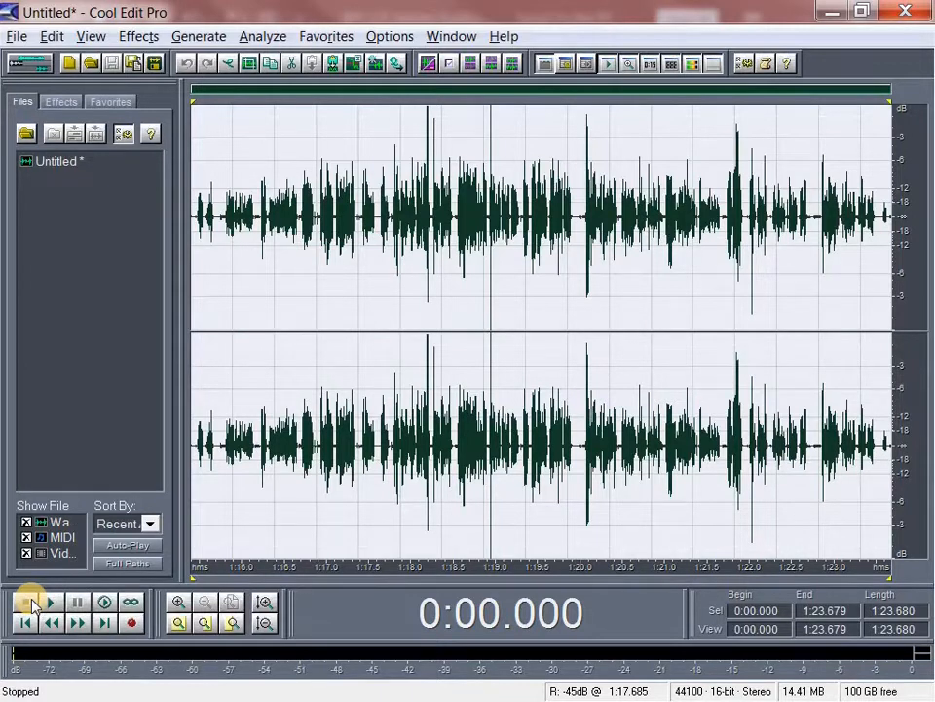
key("Delete")
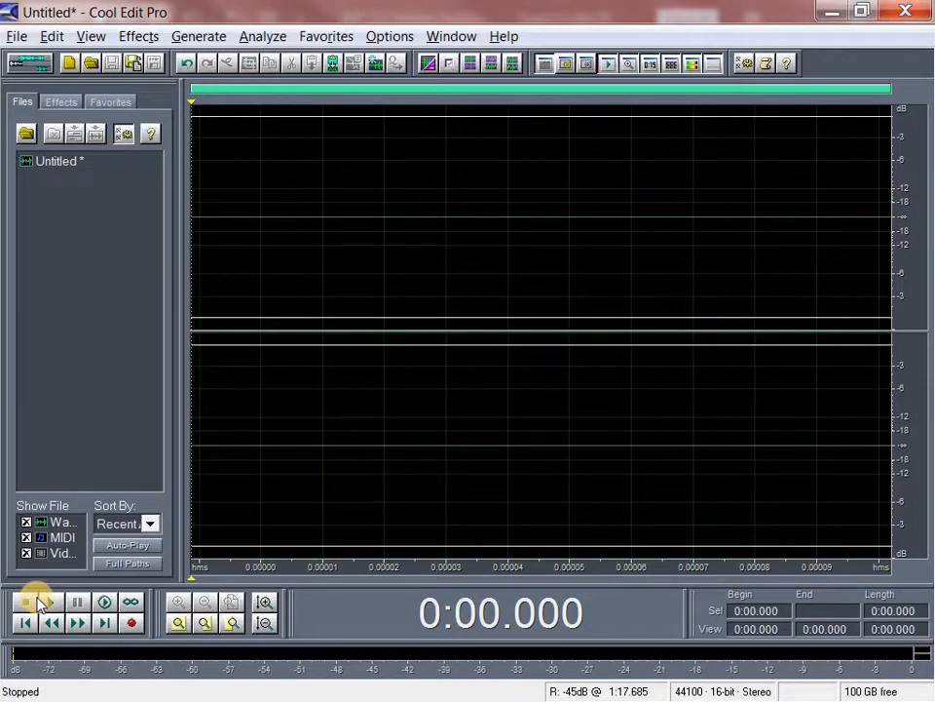
left_click(133, 624)
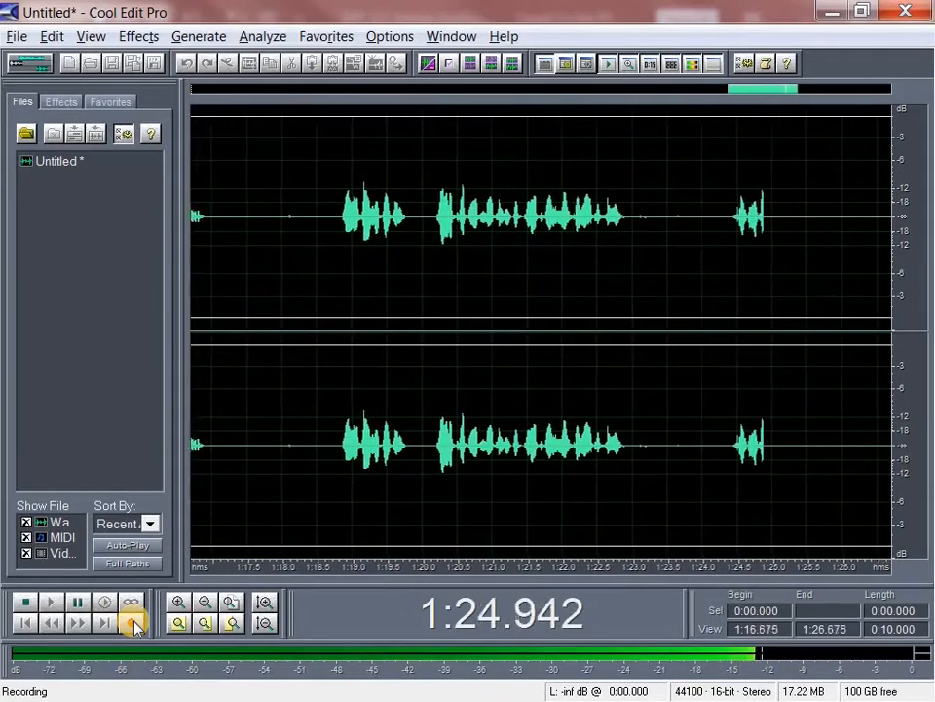
left_click(28, 609)
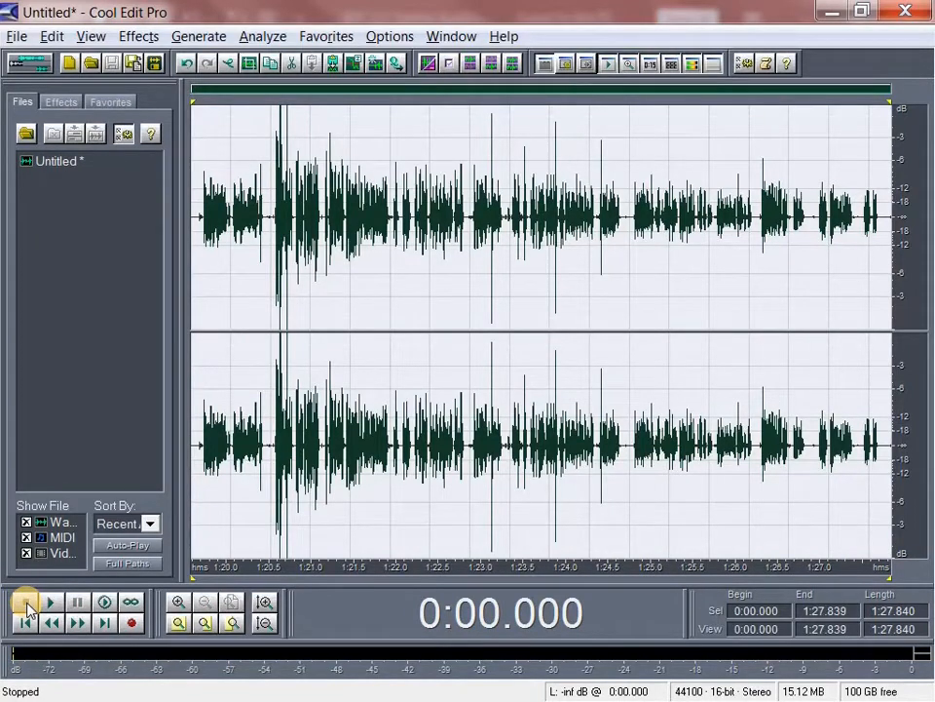
left_click(27, 609)
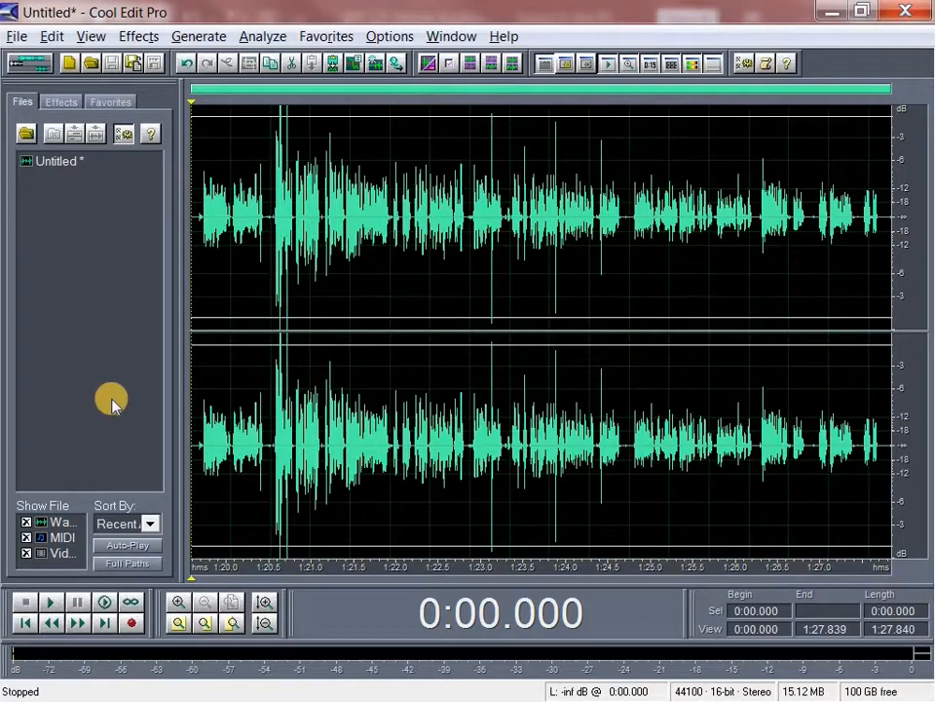
Play back the opening seconds of the new take, and stop playback.
left_click(105, 603)
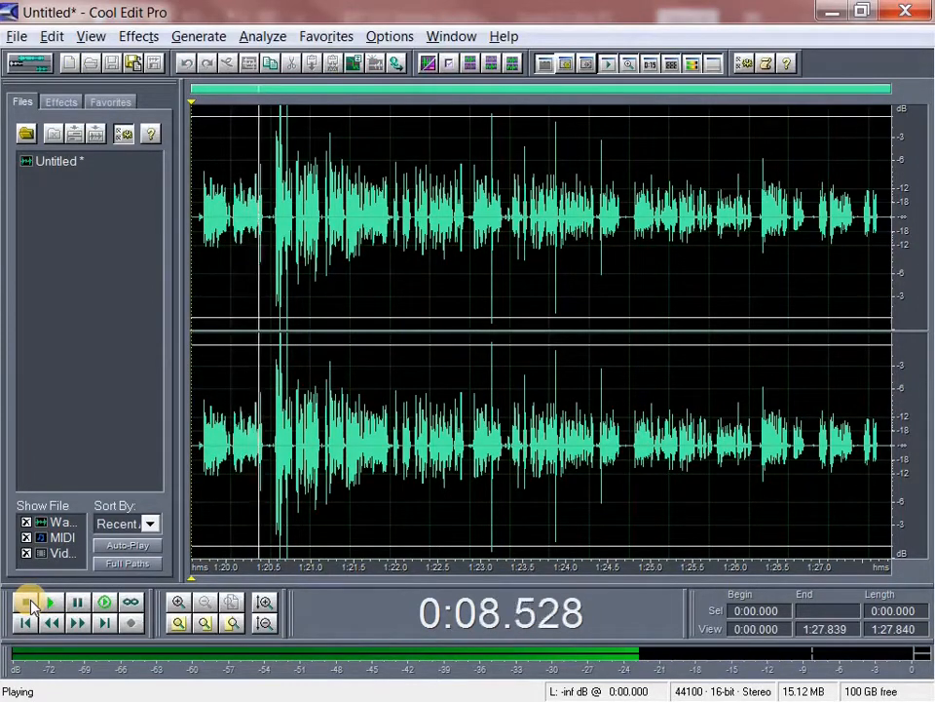
left_click(30, 603)
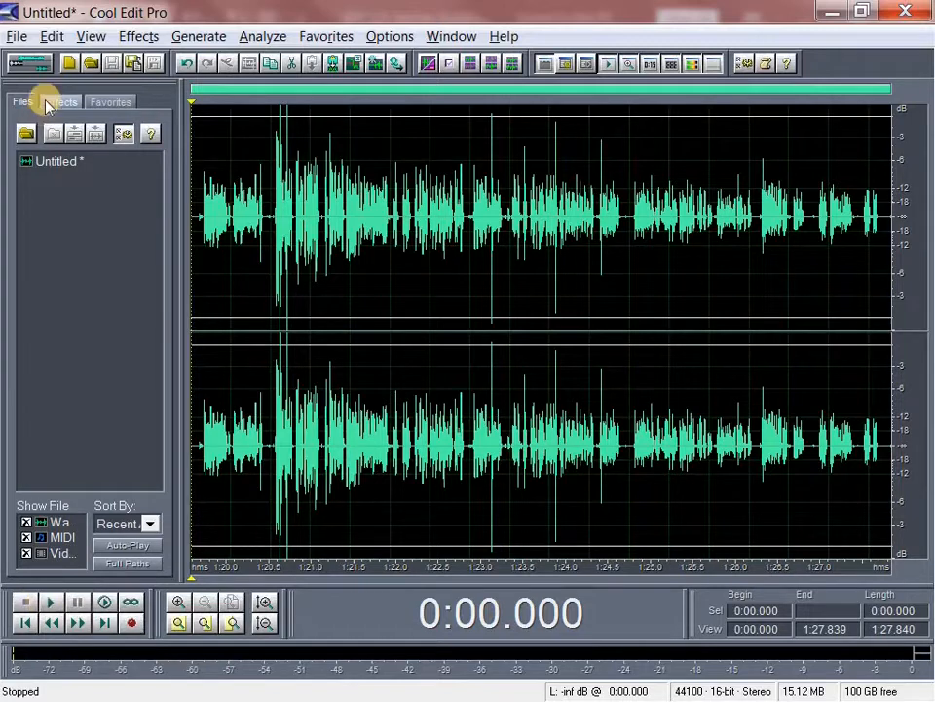
Start saving the waveform under a new name, with the Desktop as the destination.
left_click(19, 36)
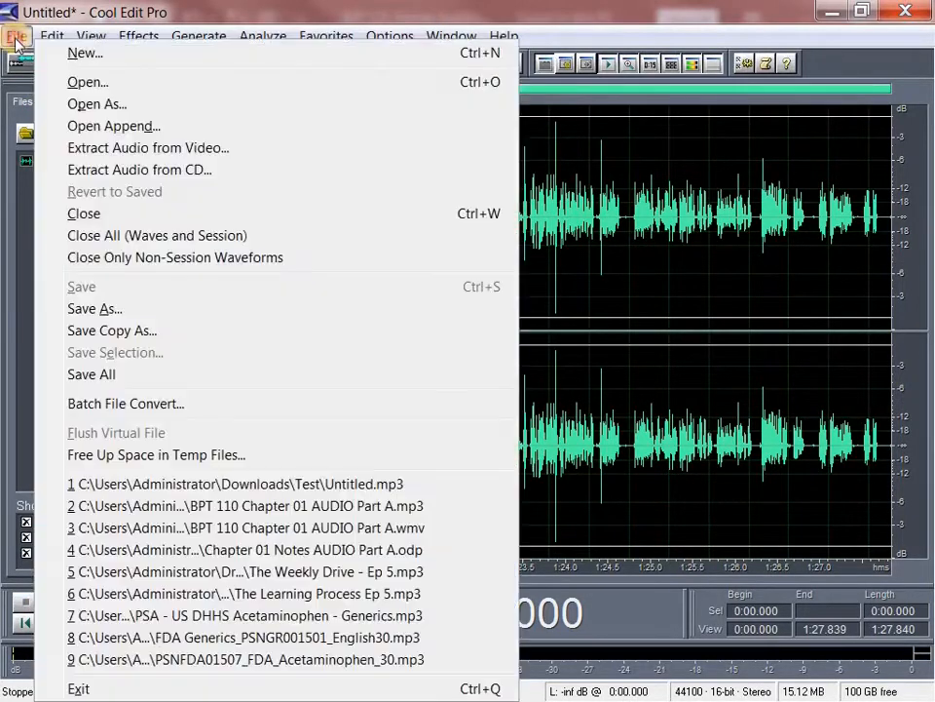
left_click(108, 309)
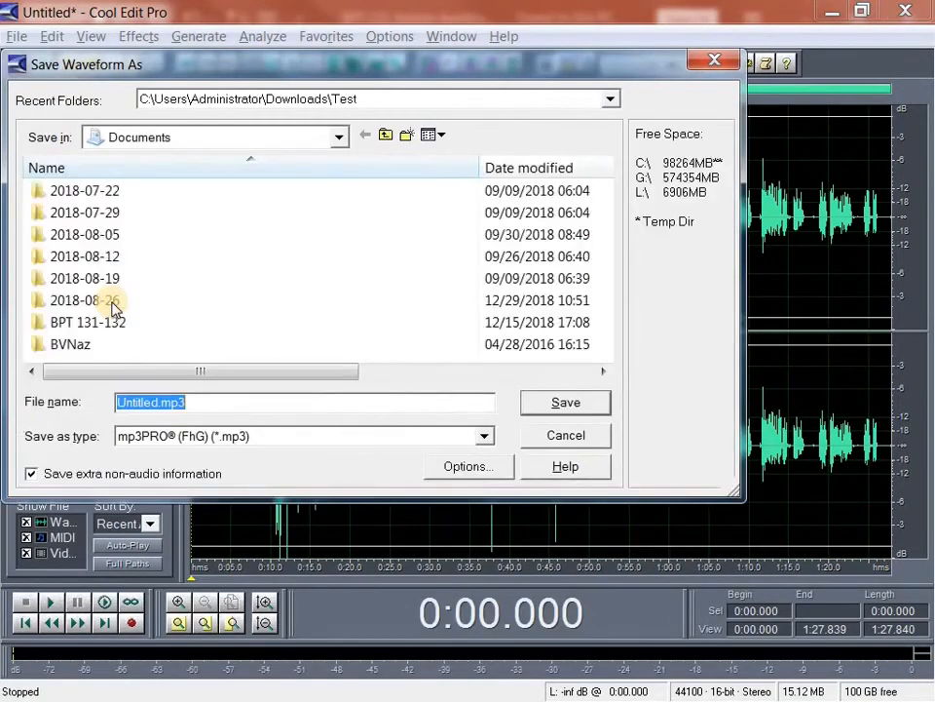
left_click(339, 137)
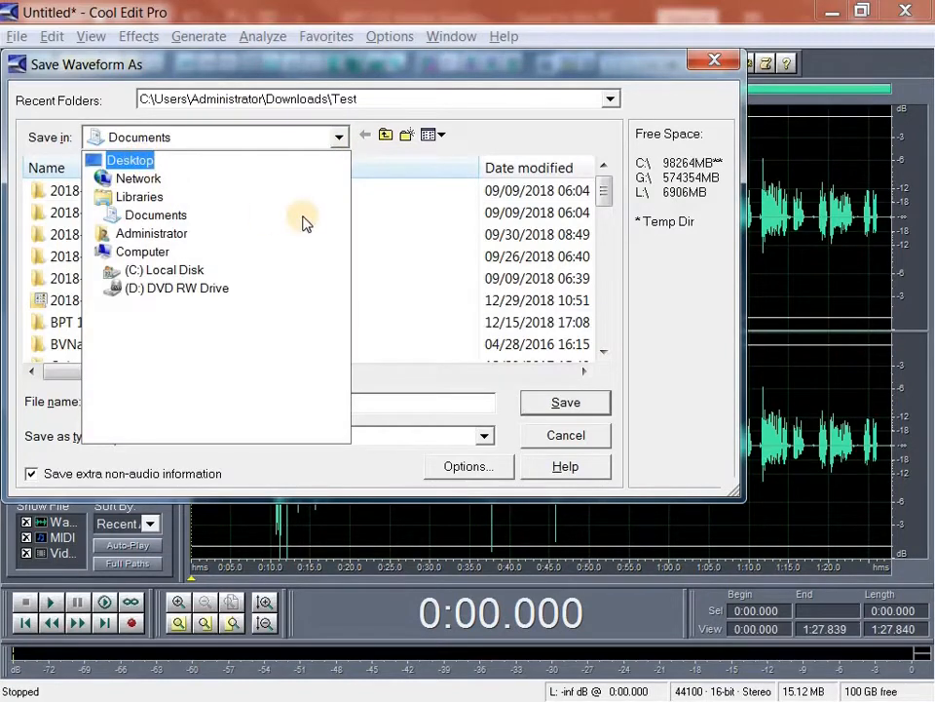
key("Return")
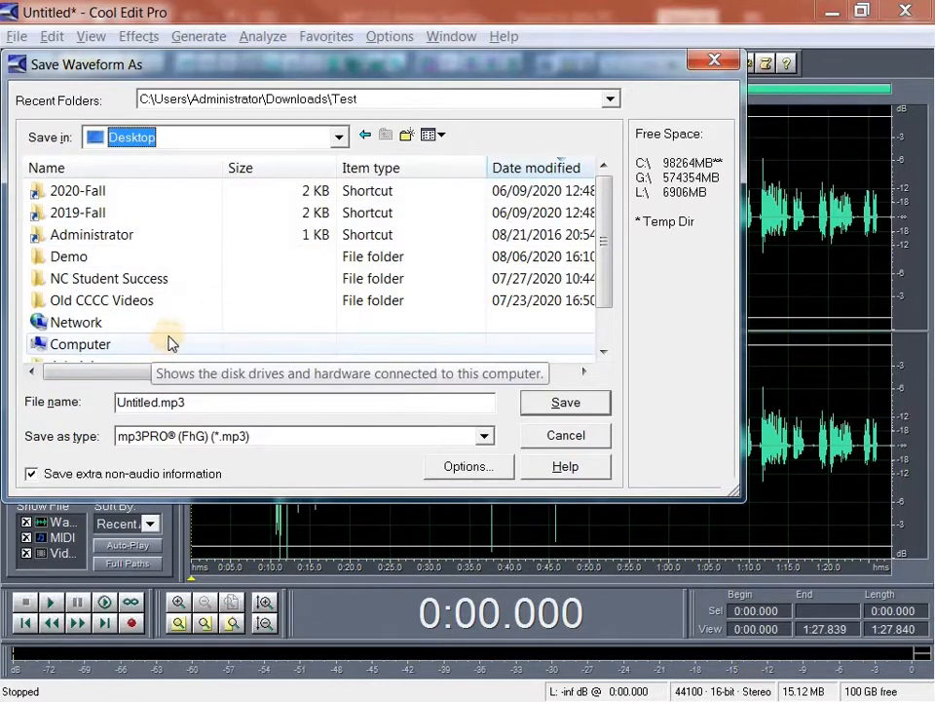
Create a folder named Test on the Desktop and open it as the save location.
right_click(200, 341)
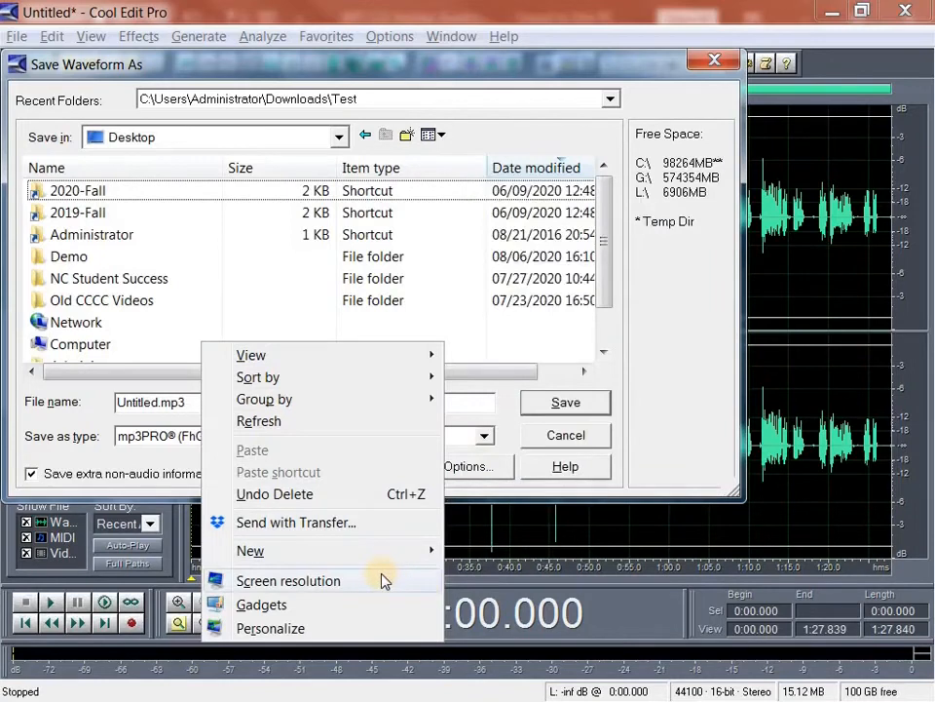
mouse_move(398, 549)
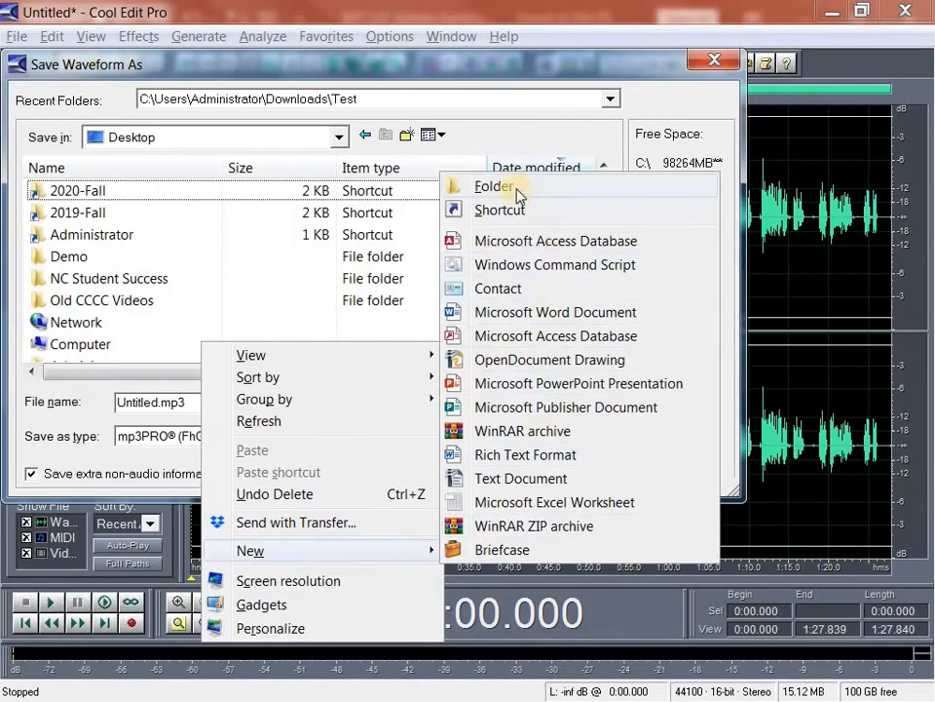
left_click(456, 186)
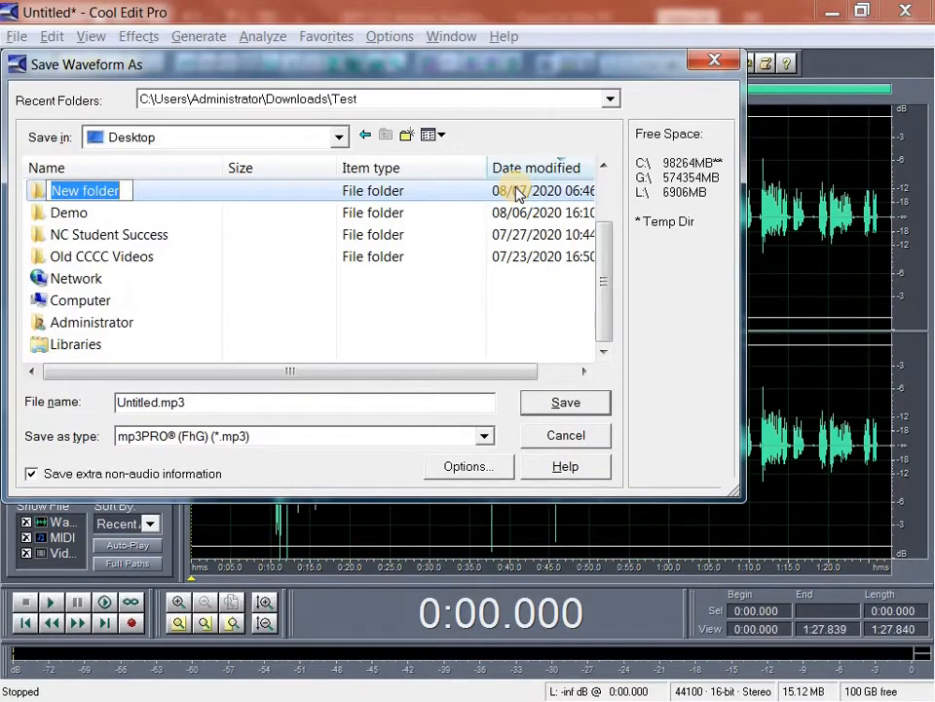
type("Test")
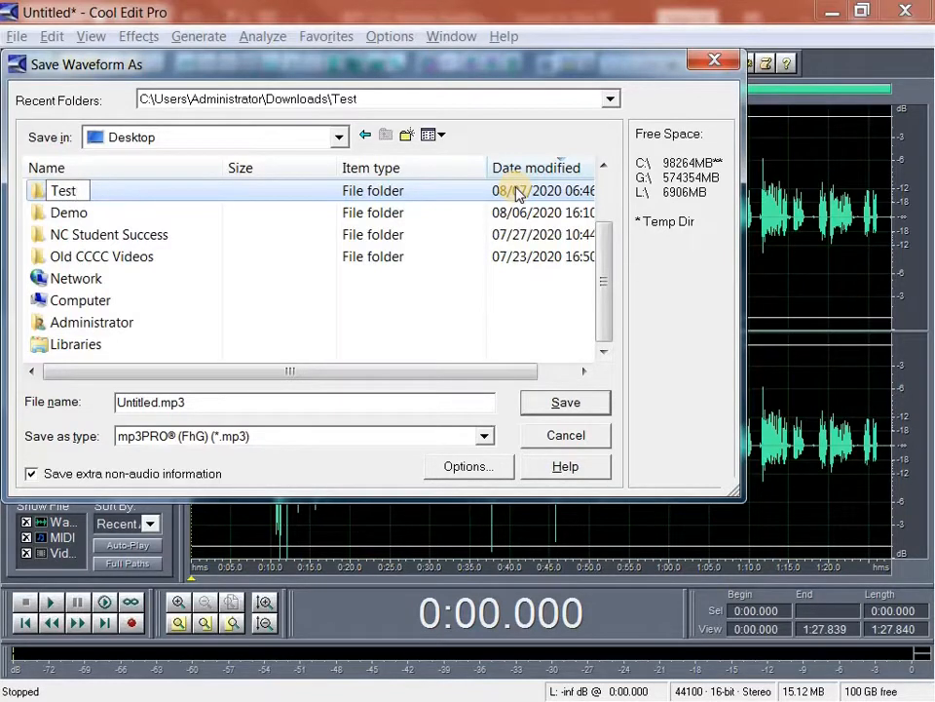
key("Return")
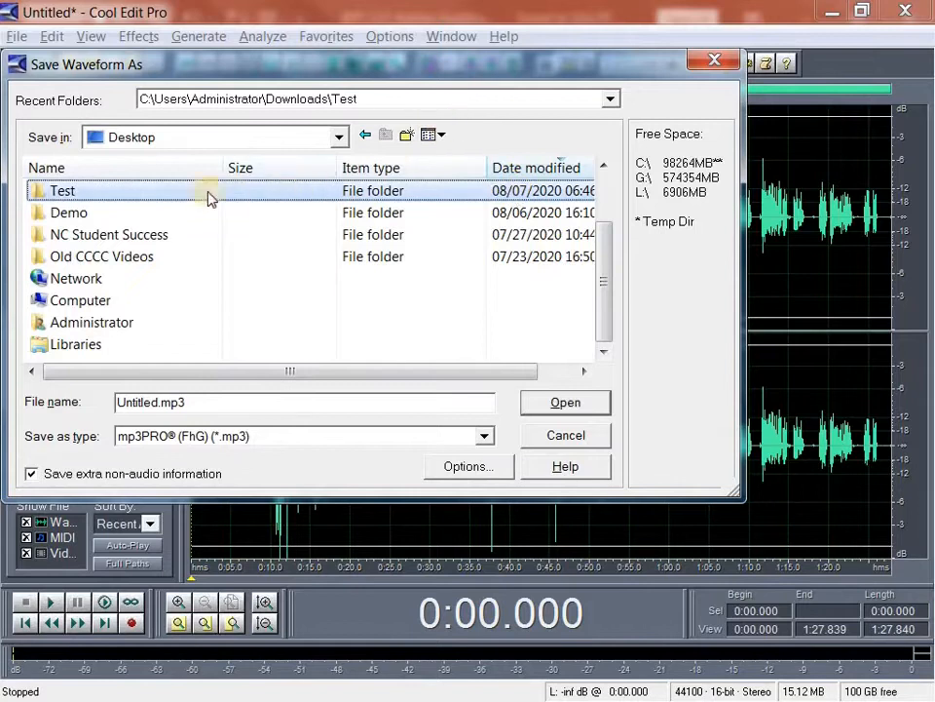
double_click(151, 191)
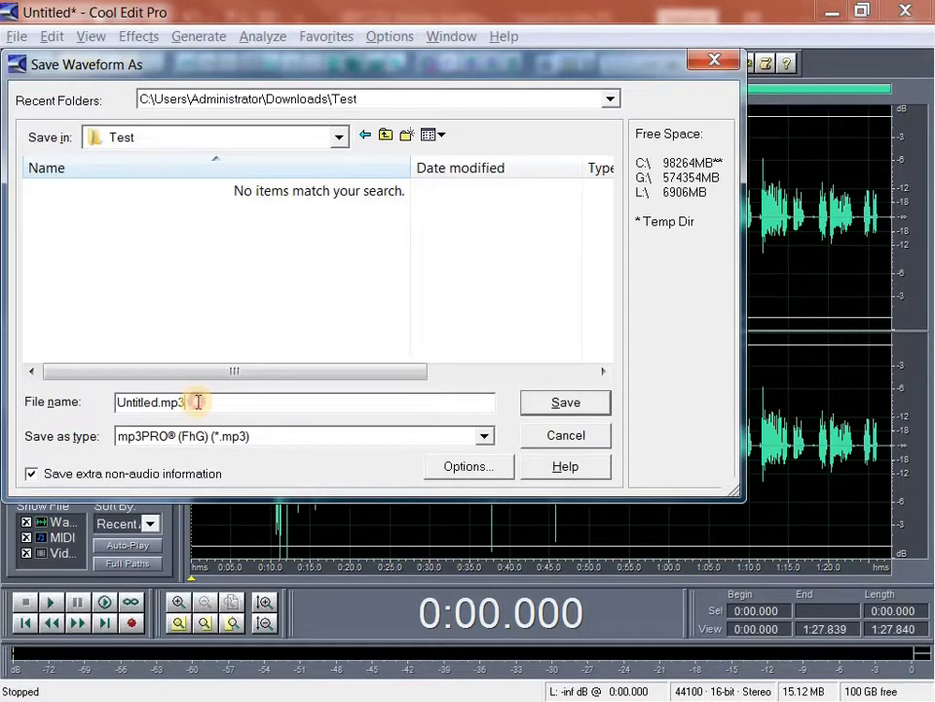
Name the file Test Recording VO Raw and save it in mp3PRO (*.mp3) format.
left_click_drag(194, 400, 94, 390)
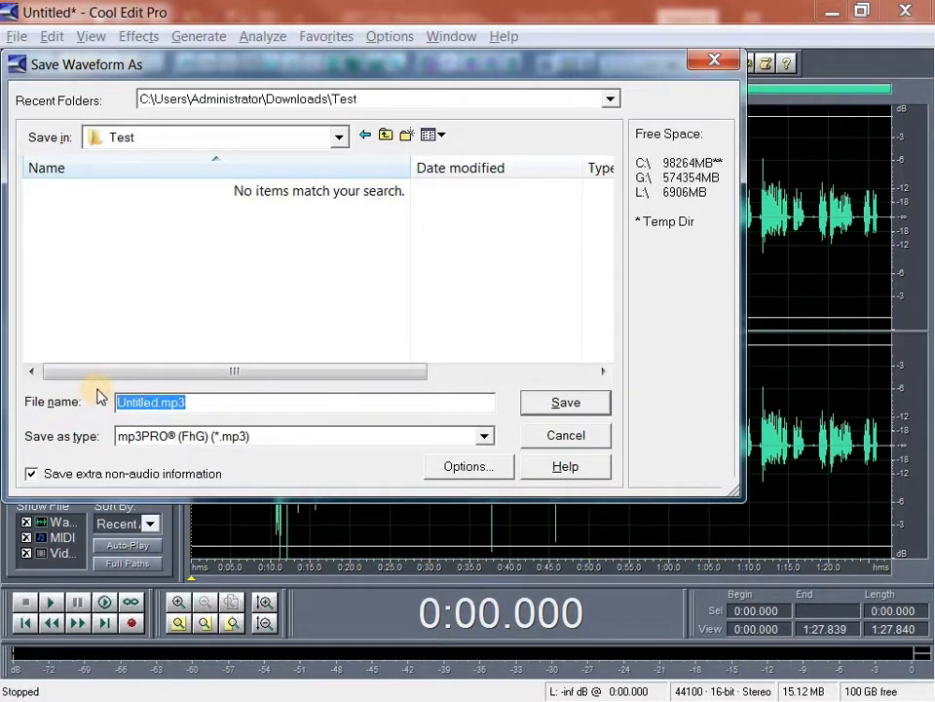
type("Te")
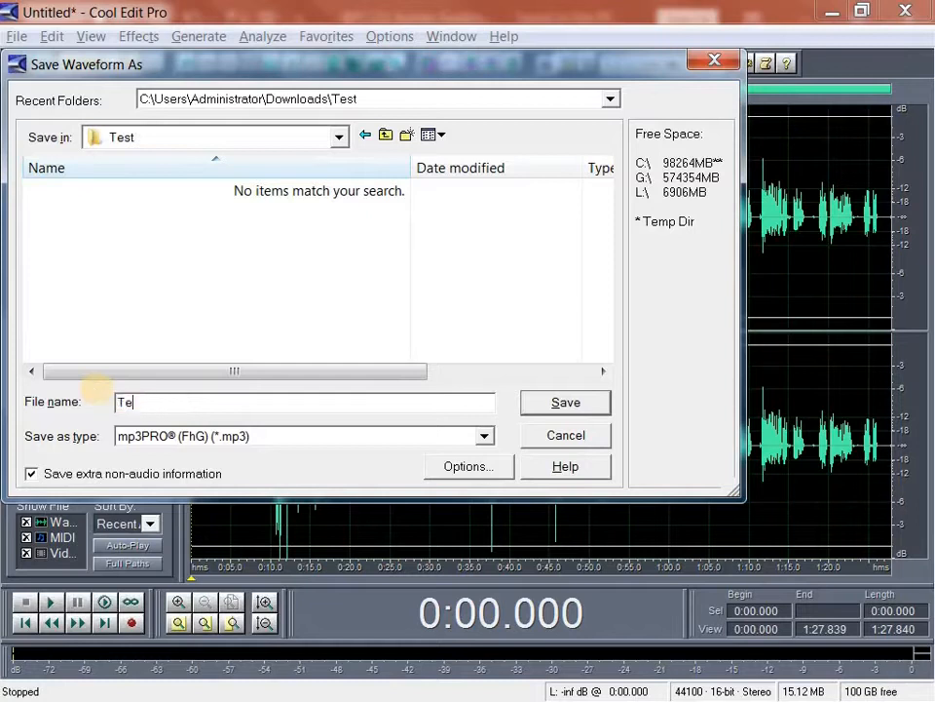
type("st Recording VO Raw")
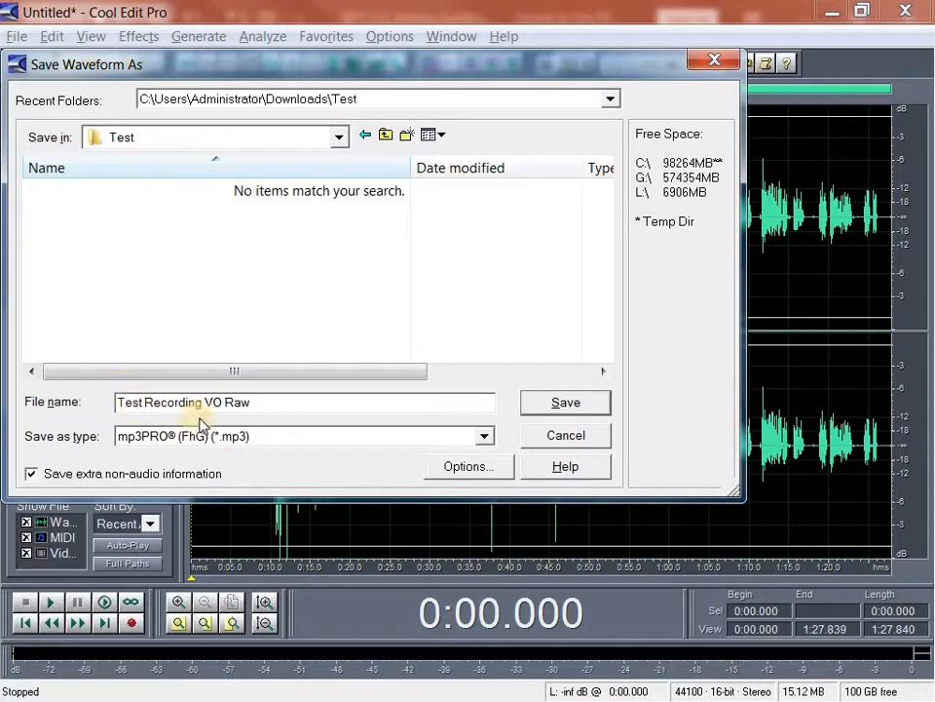
left_click(555, 404)
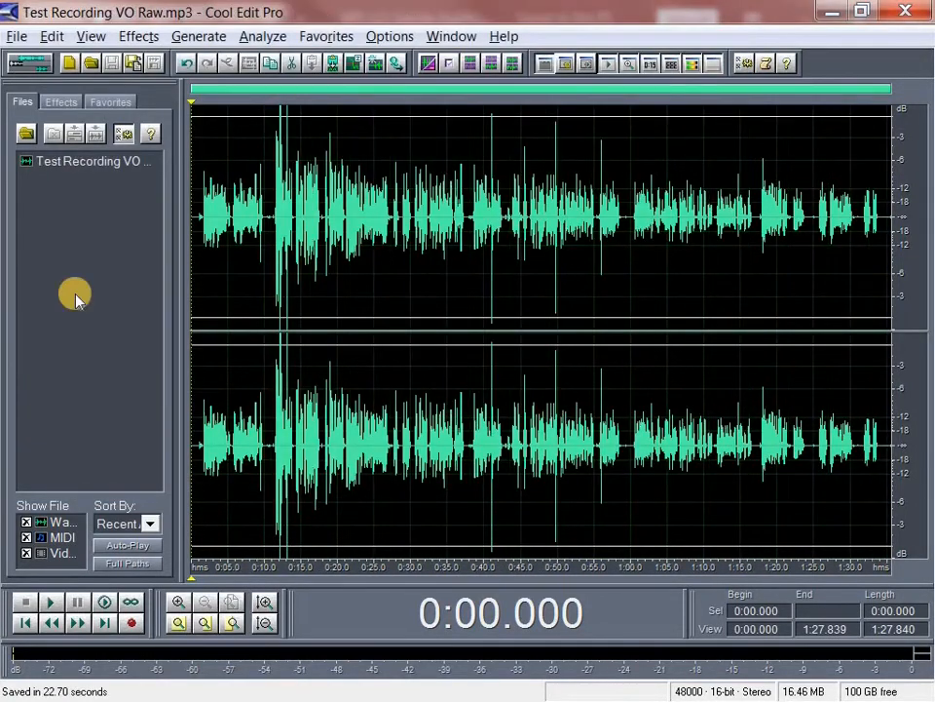
Exit and restart the program, and reopen Test Recording VO Raw.mp3 from the Test folder.
left_click(909, 11)
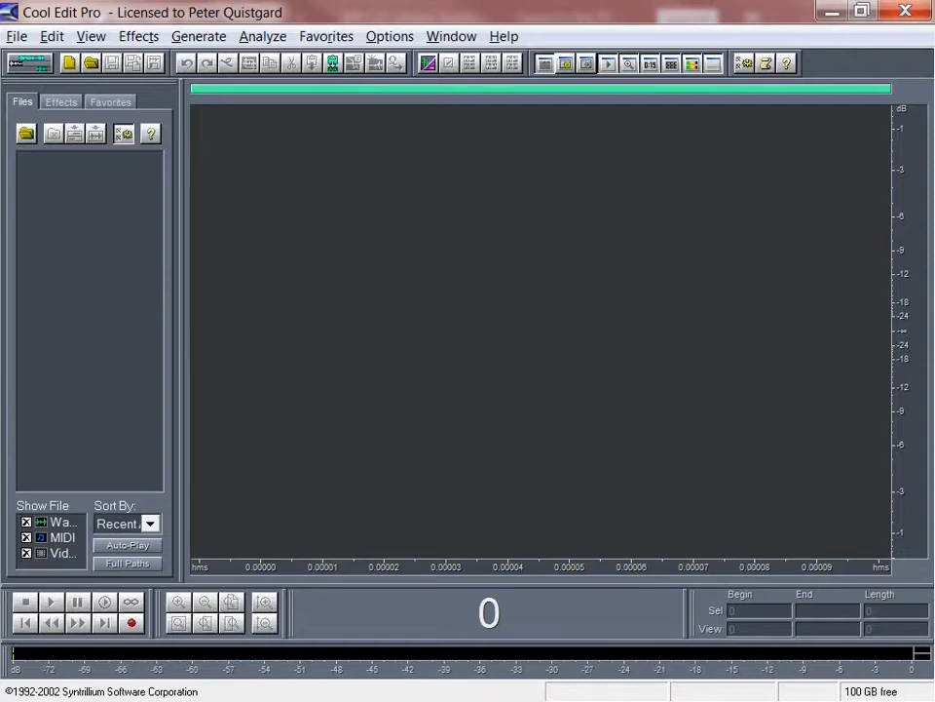
left_click(15, 36)
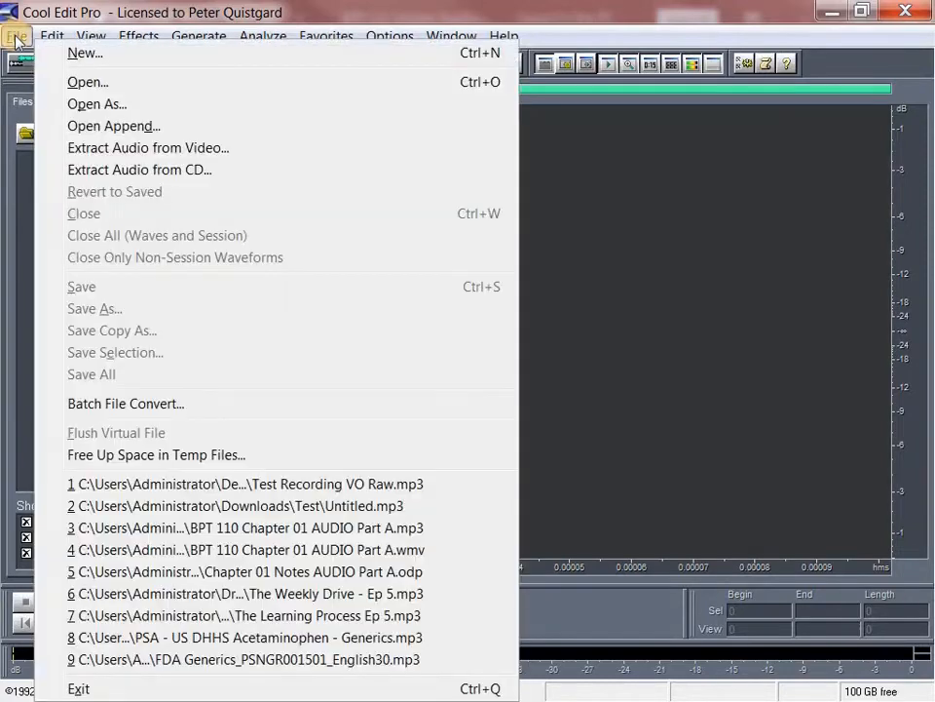
left_click(68, 84)
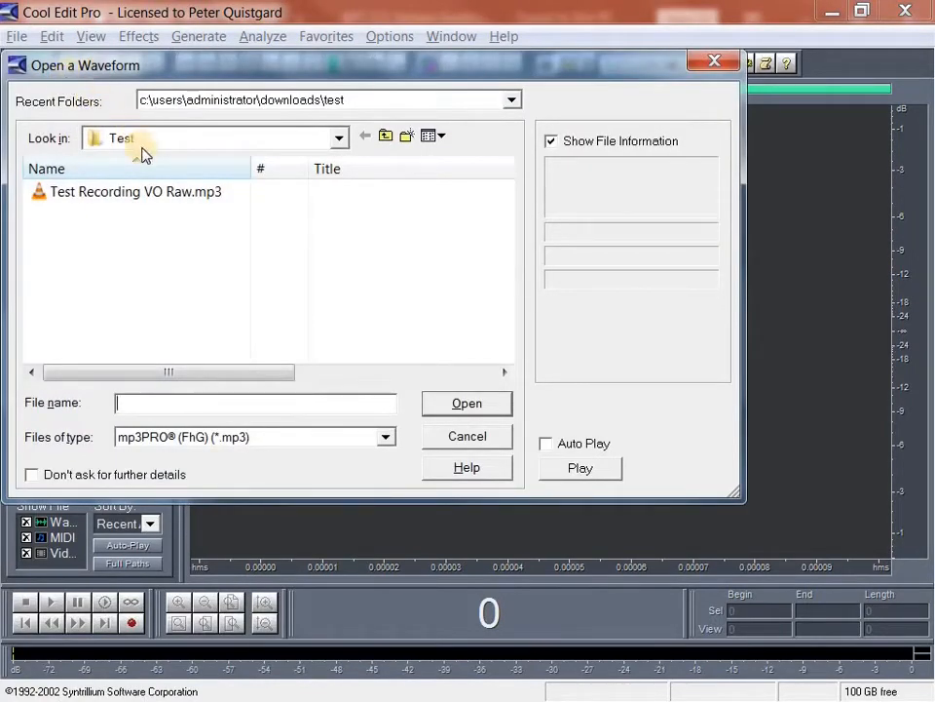
double_click(117, 198)
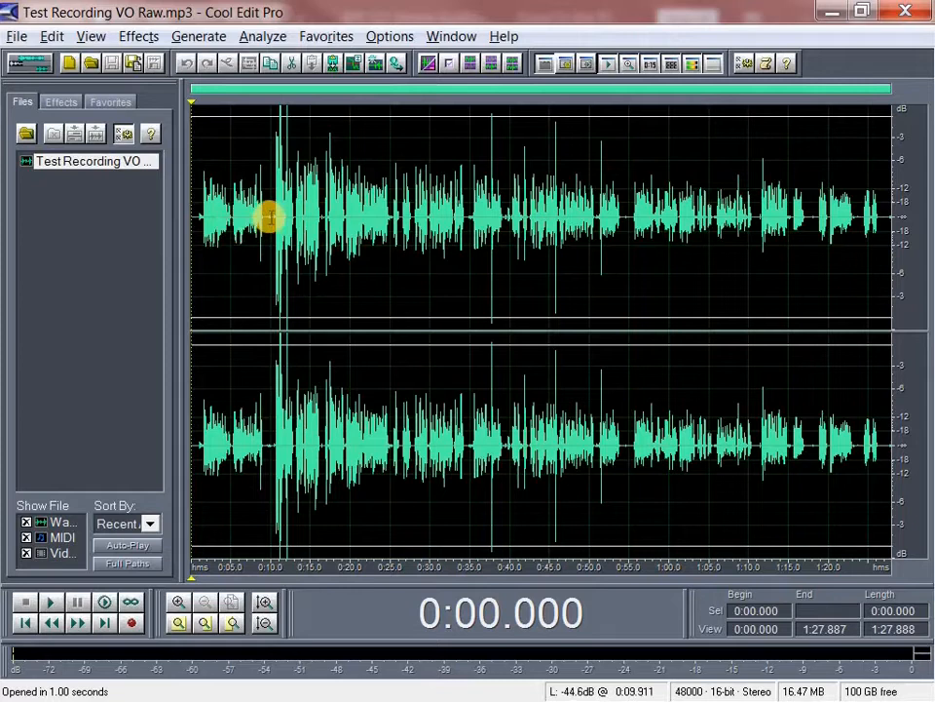
Try selecting several stretches of the waveform in turn, ending with about 0:38.6 to 0:44.0.
left_click_drag(270, 216, 231, 215)
left_click_drag(319, 216, 389, 215)
left_click_drag(539, 237, 495, 236)
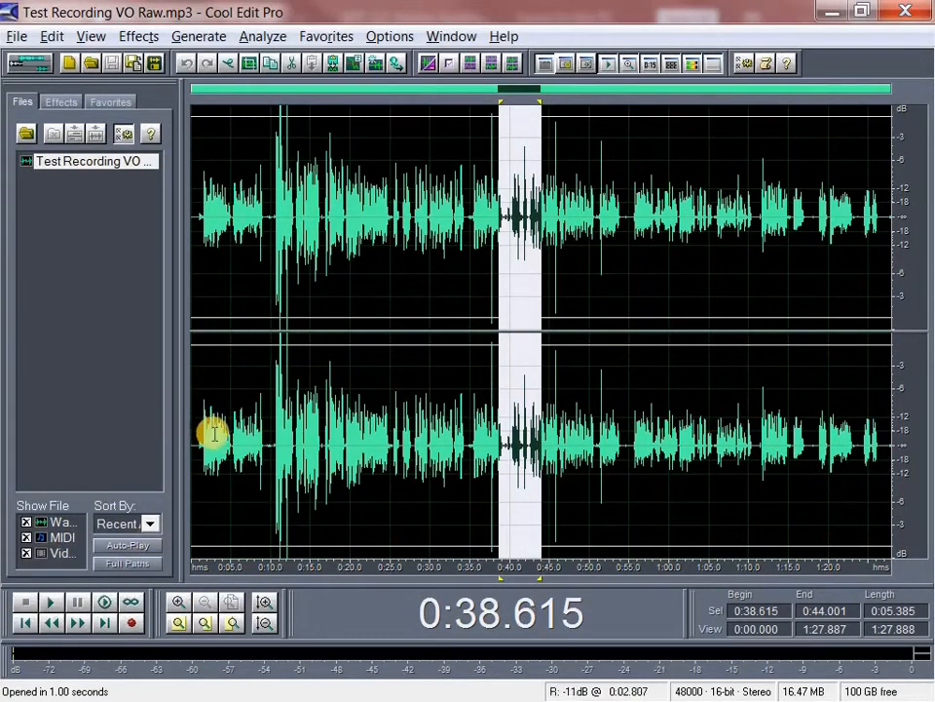
Delete the quiet lead-in before the first word, from the start of the recording to about 0:01.58.
left_click_drag(213, 432, 121, 432)
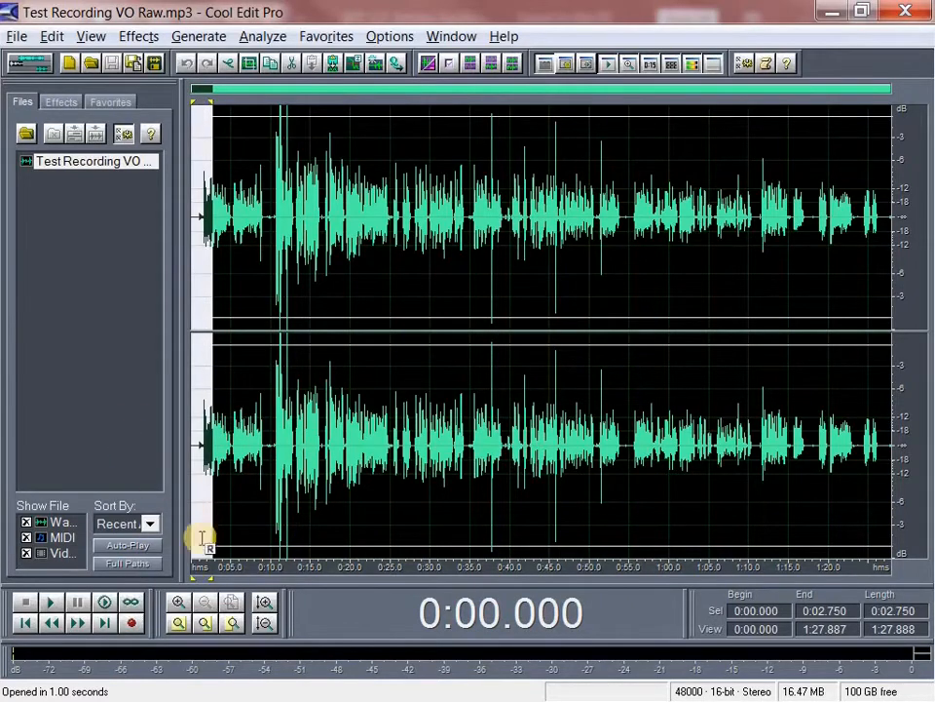
left_click(179, 624)
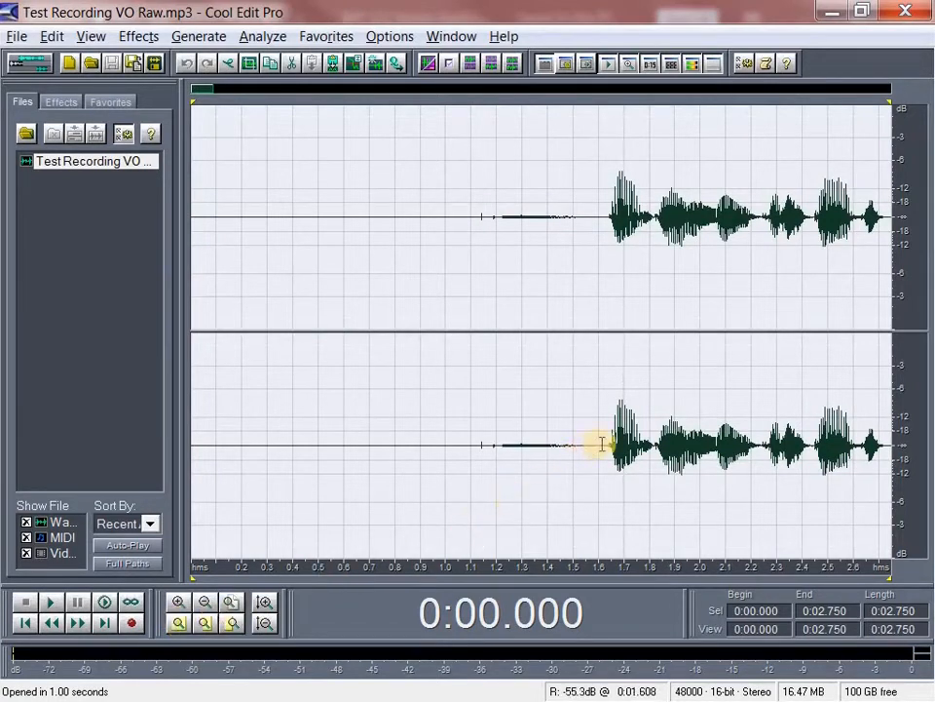
left_click_drag(595, 444, 161, 443)
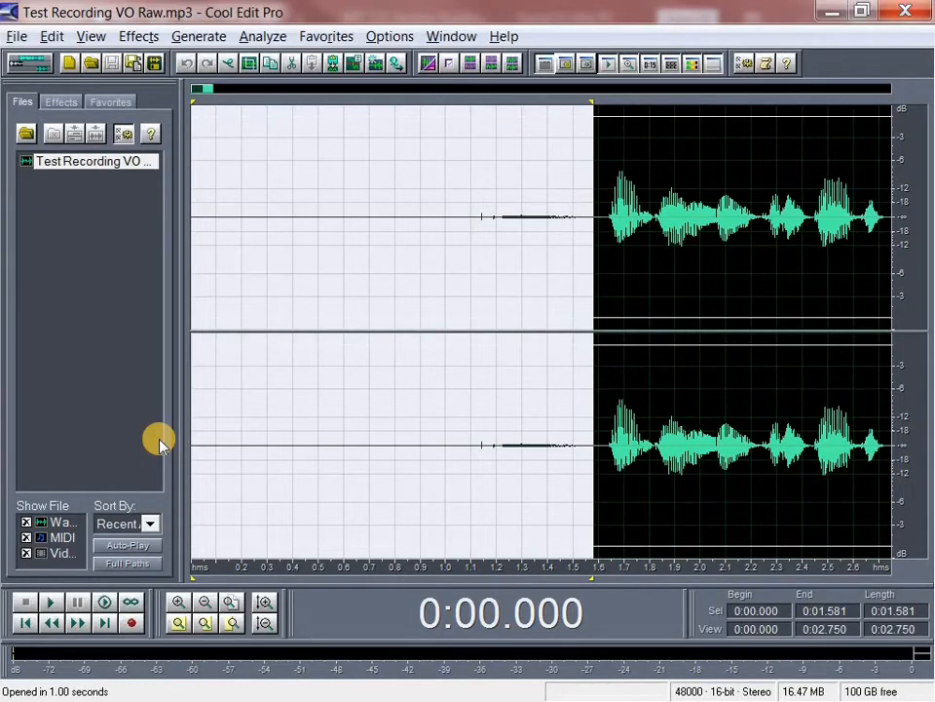
key("Delete")
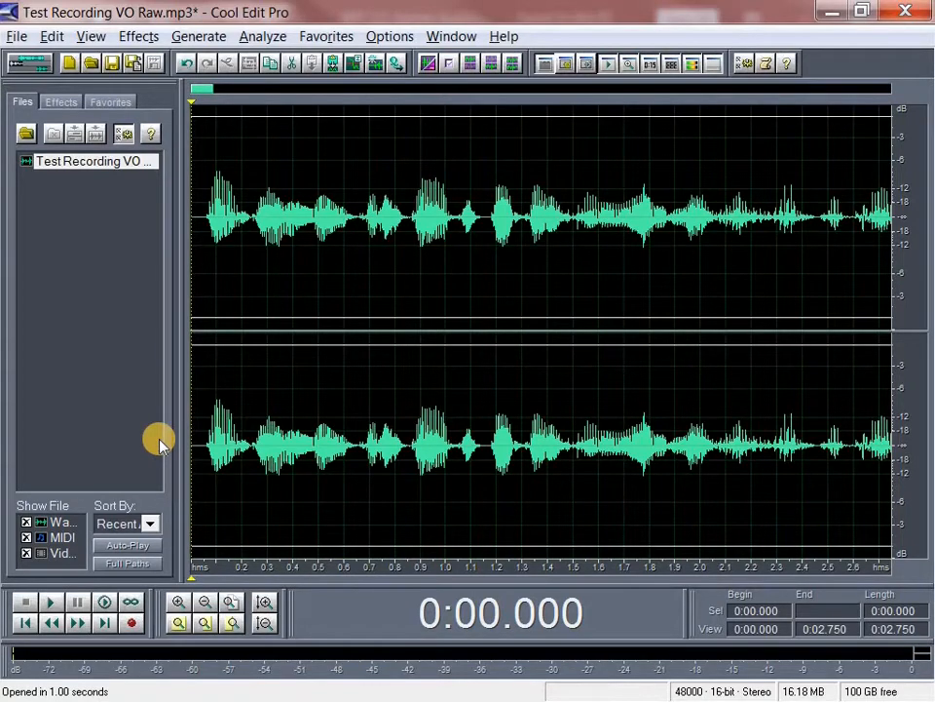
Return the cursor to the beginning of the trimmed waveform and play it from there.
left_click(563, 309)
left_click(464, 304)
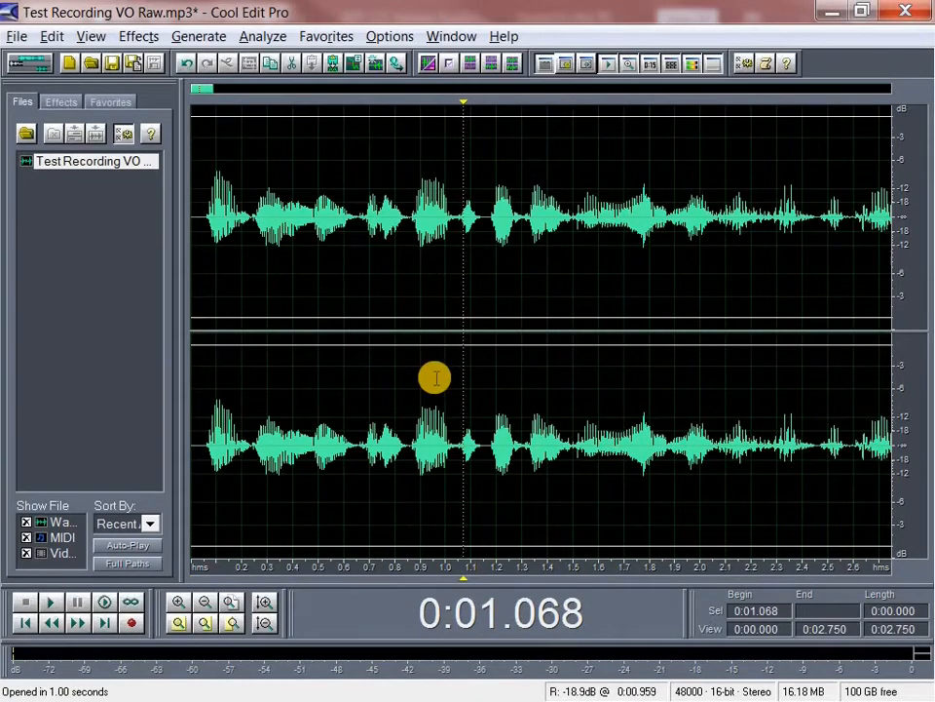
key("Home")
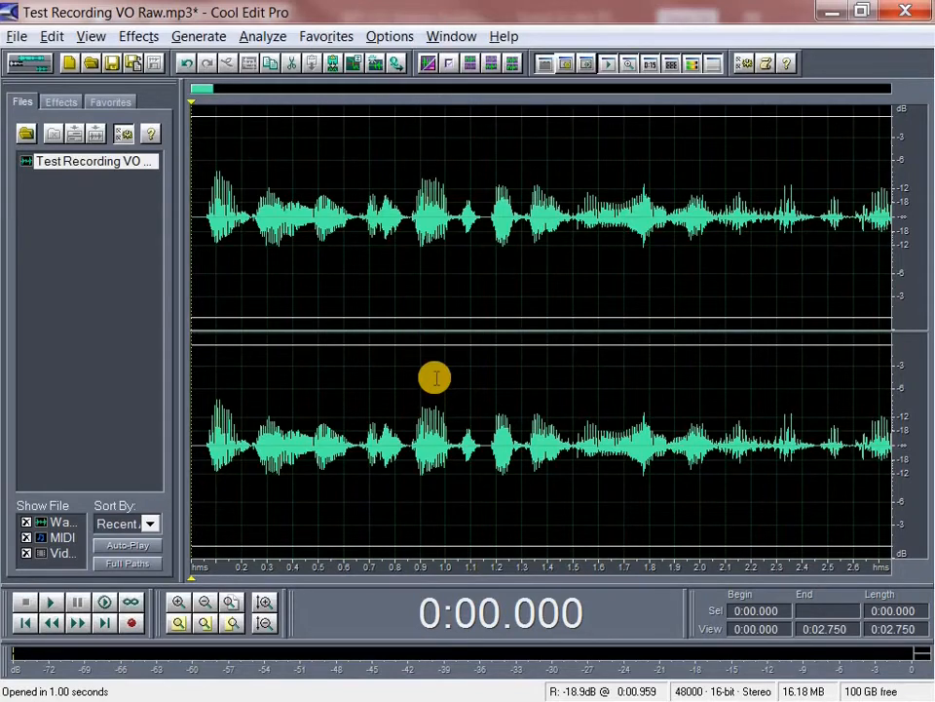
key("space")
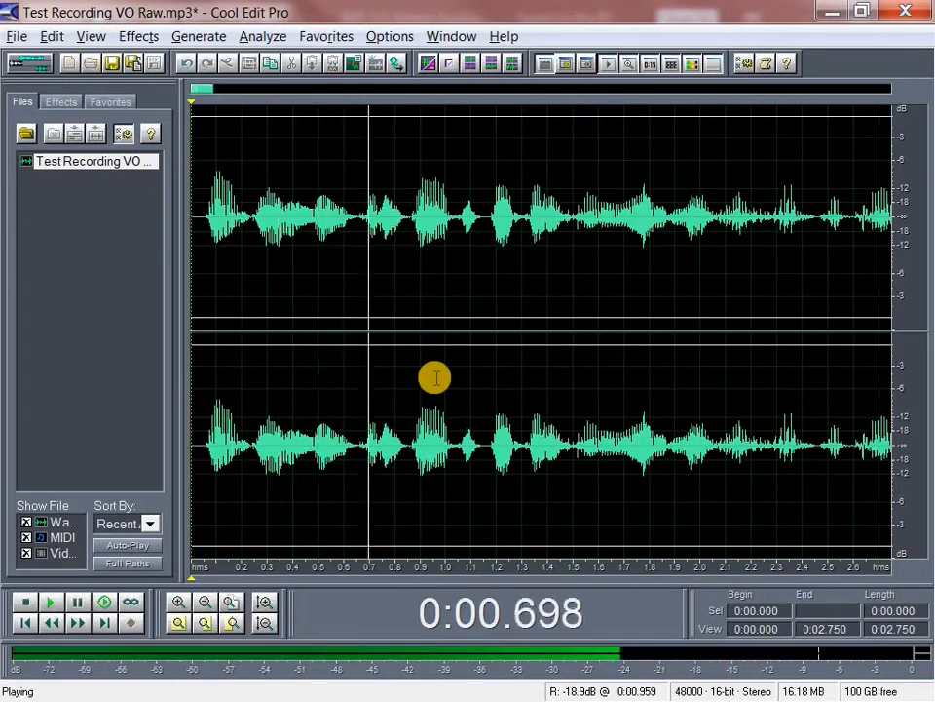
Stop the playback, undo the deletion of the quiet lead-in, and show the whole recording again.
key("space")
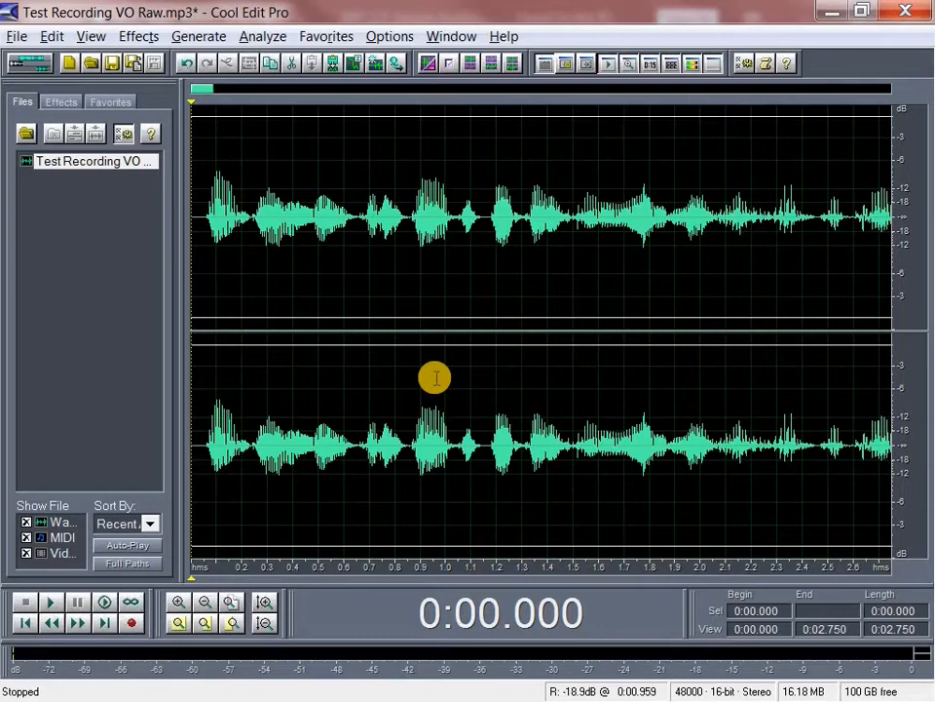
key("ctrl+z")
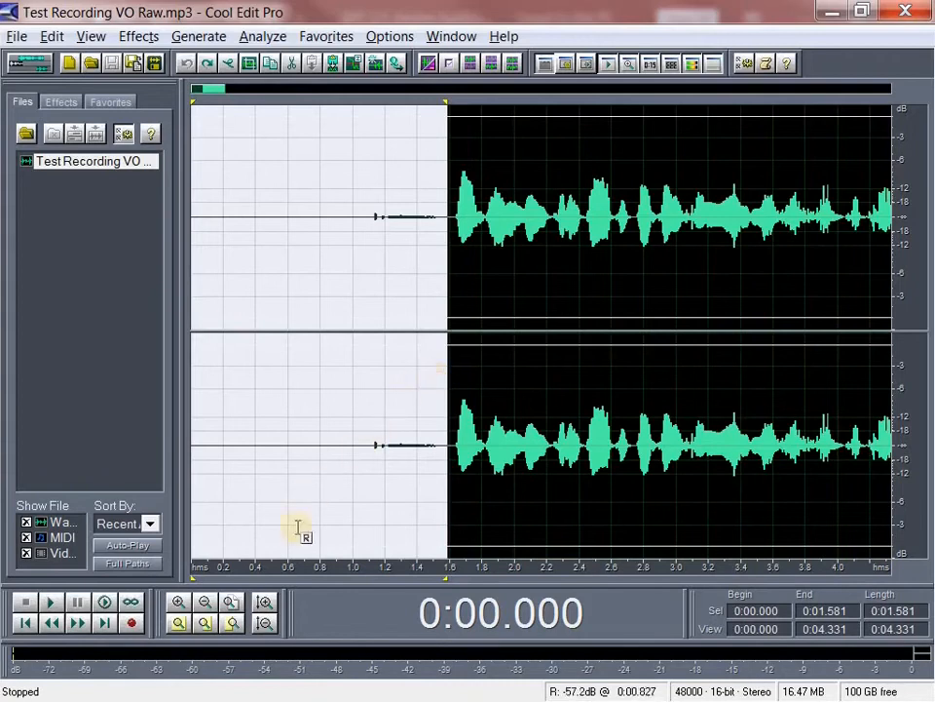
left_click(205, 601)
left_click(205, 601)
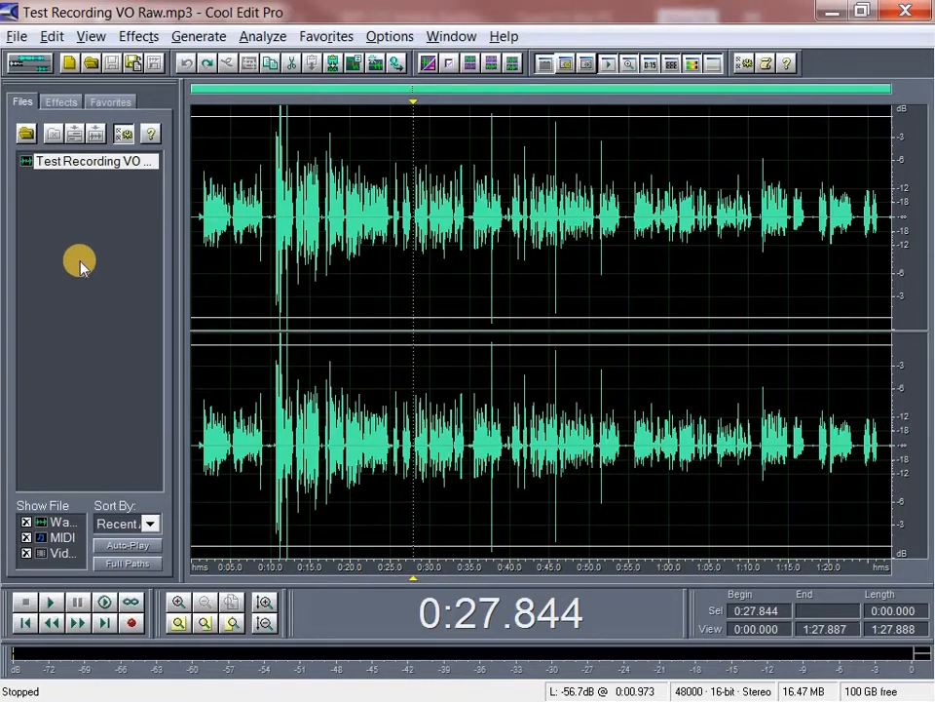
Save the restored recording as a separate MP3 named Test Recording VO Edit 1 in the Test folder.
left_click(18, 36)
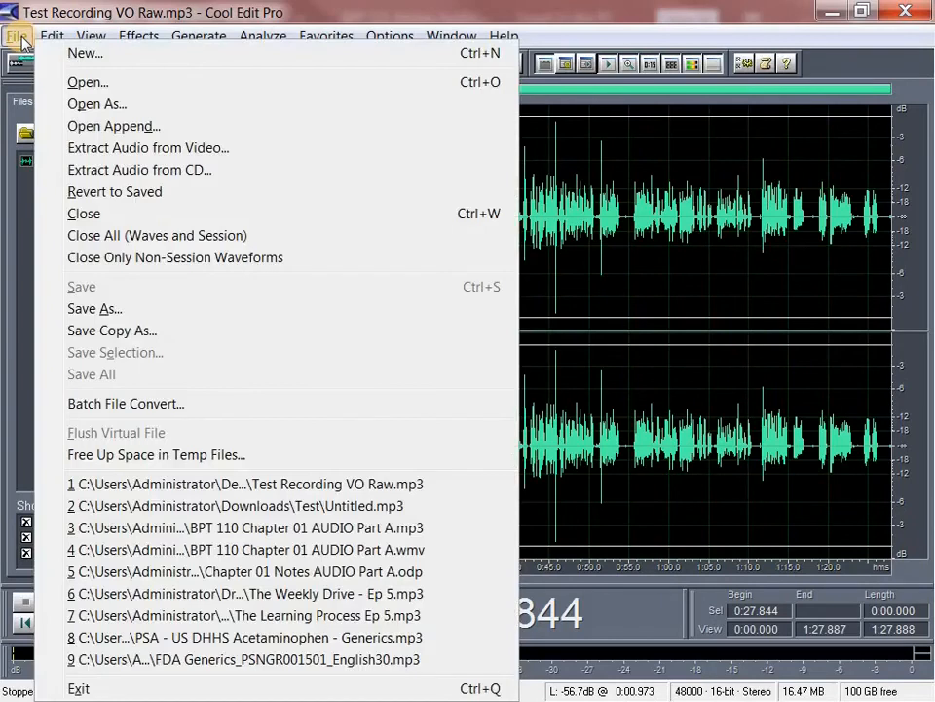
left_click(115, 308)
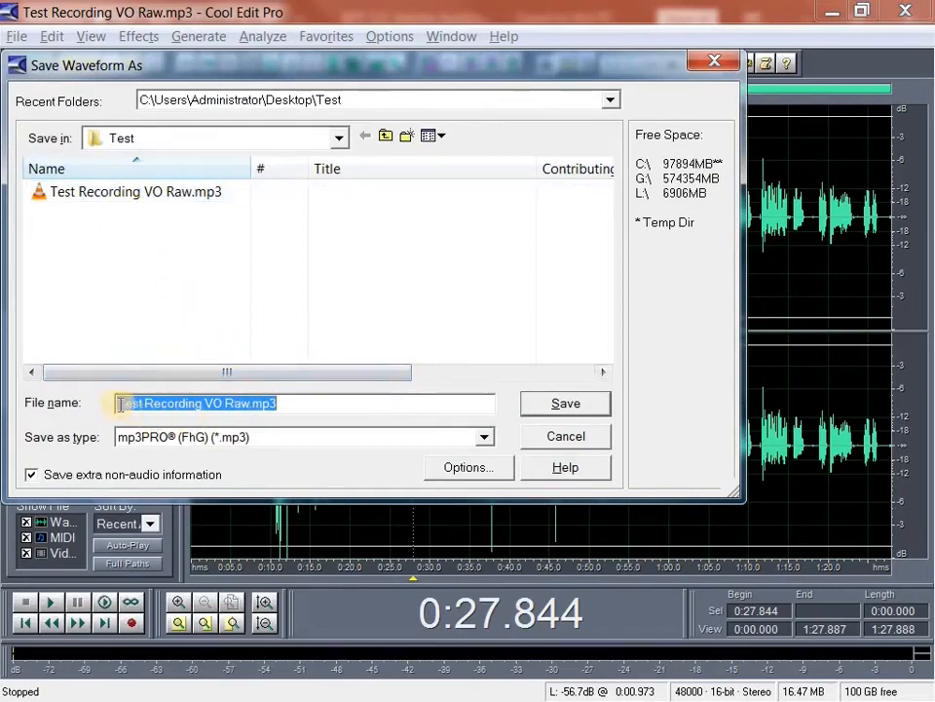
left_click(262, 404)
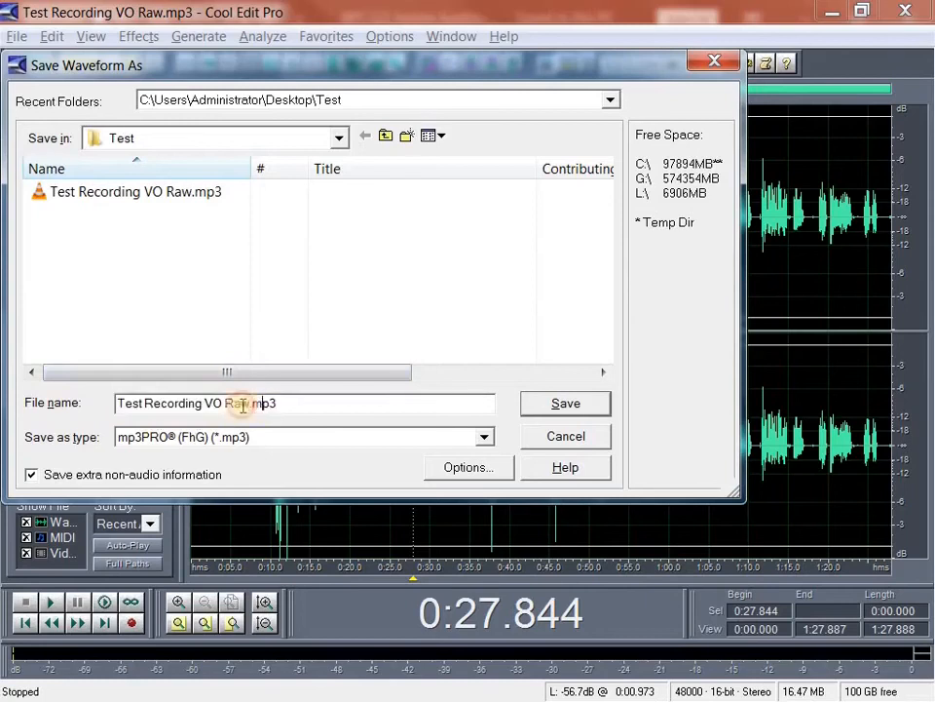
left_click_drag(226, 403, 285, 400)
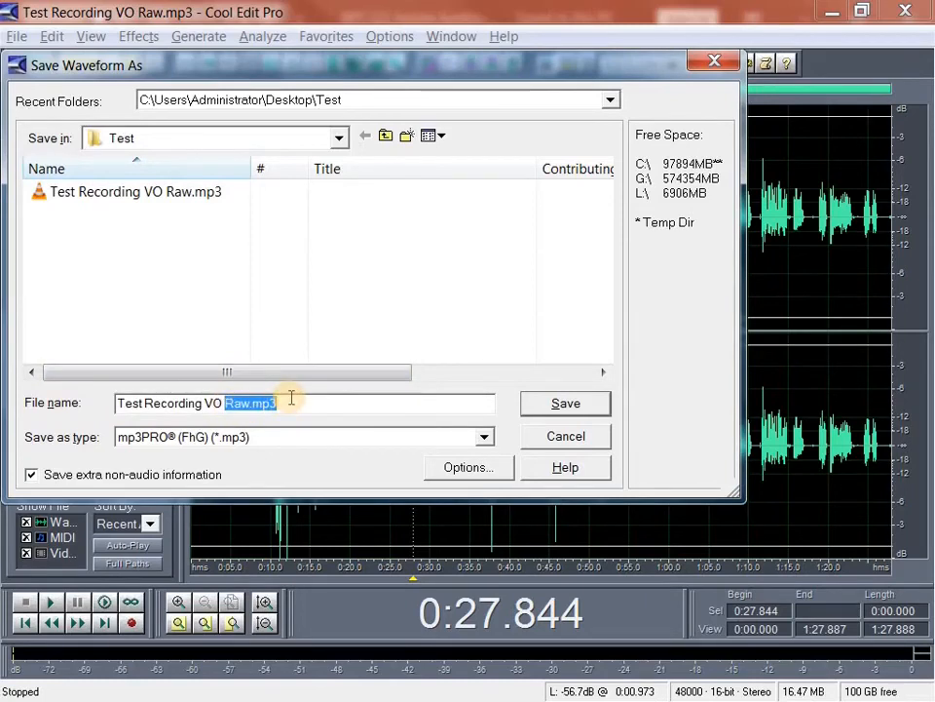
type("Edit 1")
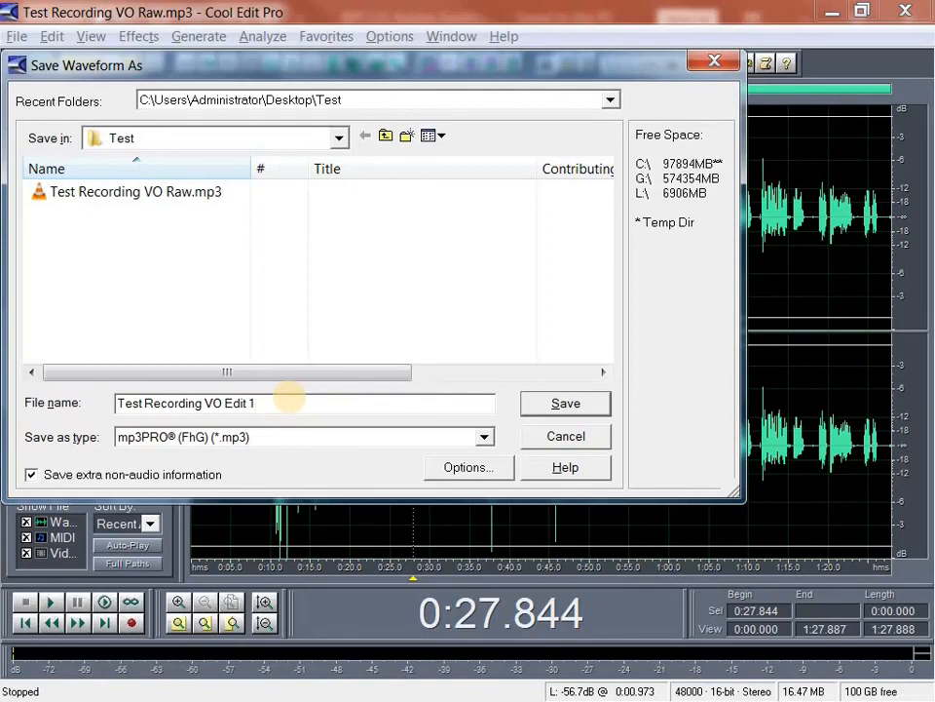
left_click(572, 400)
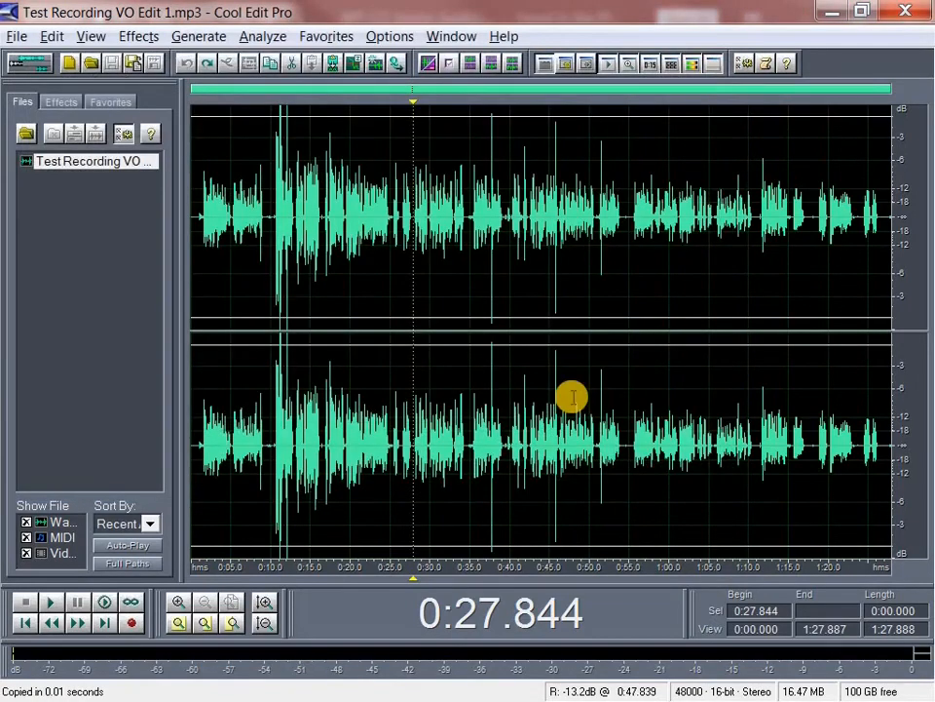